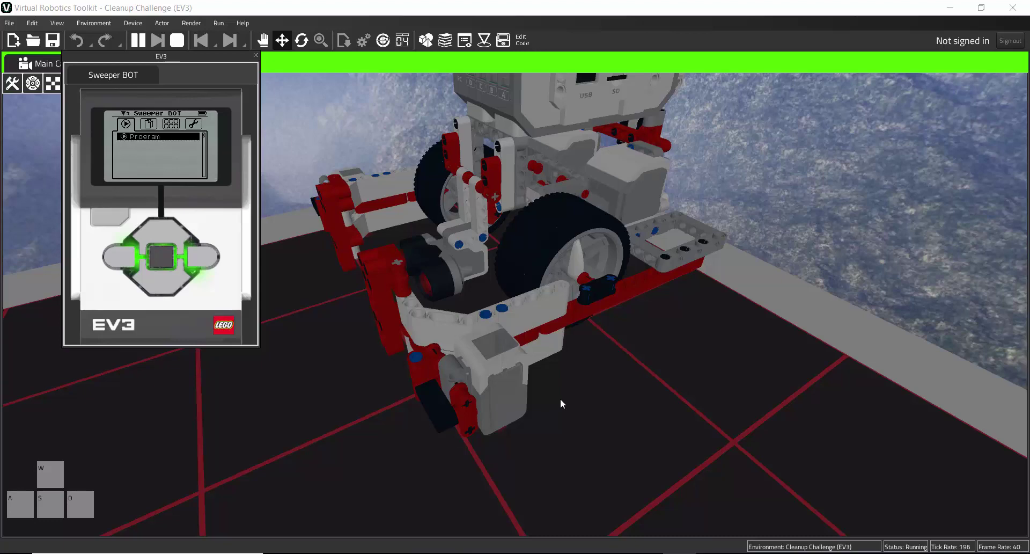
- Stop and restart the Cleanup Challenge simulation so the robot begins from its start position
{"action": "right_click_drag", "start_coordinate": [576, 398], "coordinate": [751, 318]}
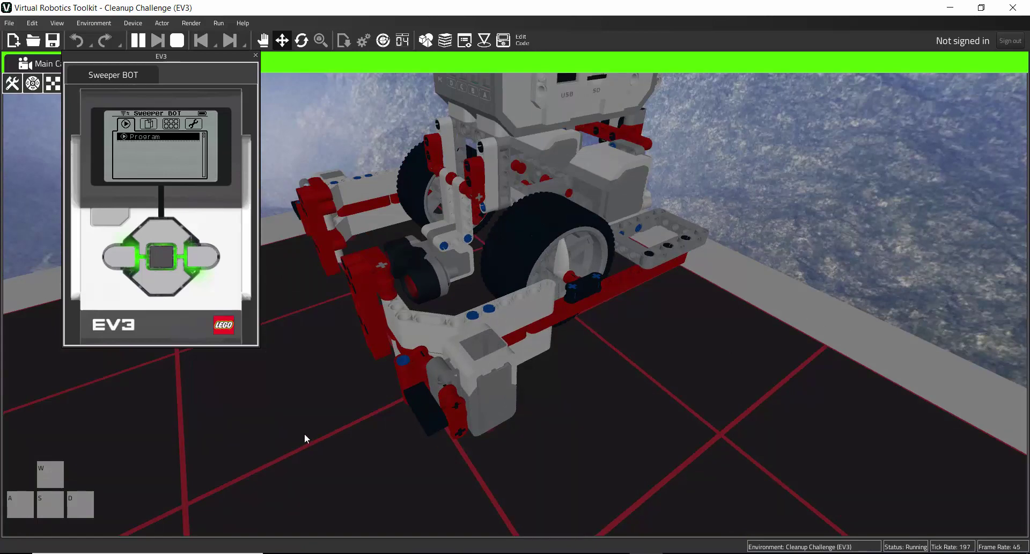
{"action": "left_click", "coordinate": [178, 41]}
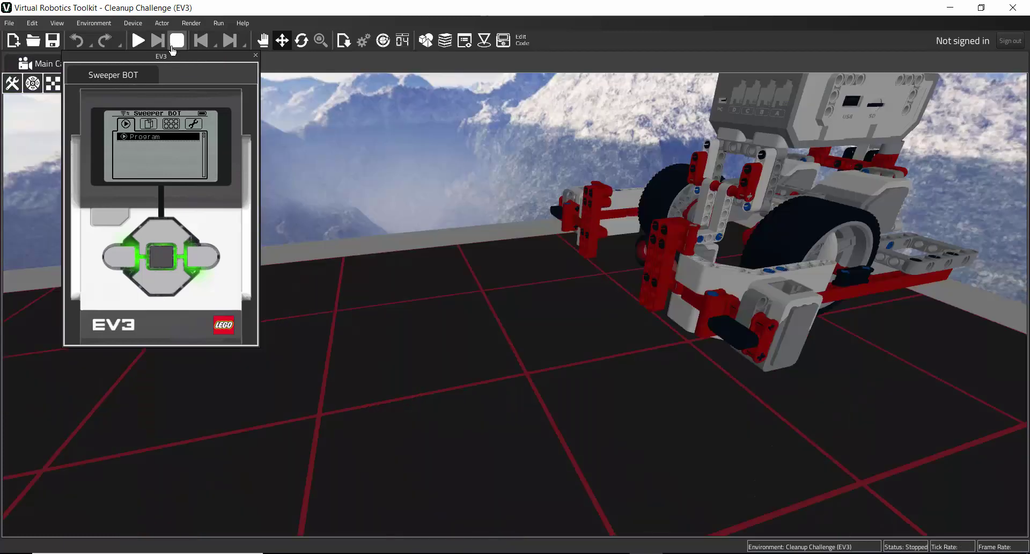
{"action": "left_click", "coordinate": [138, 40]}
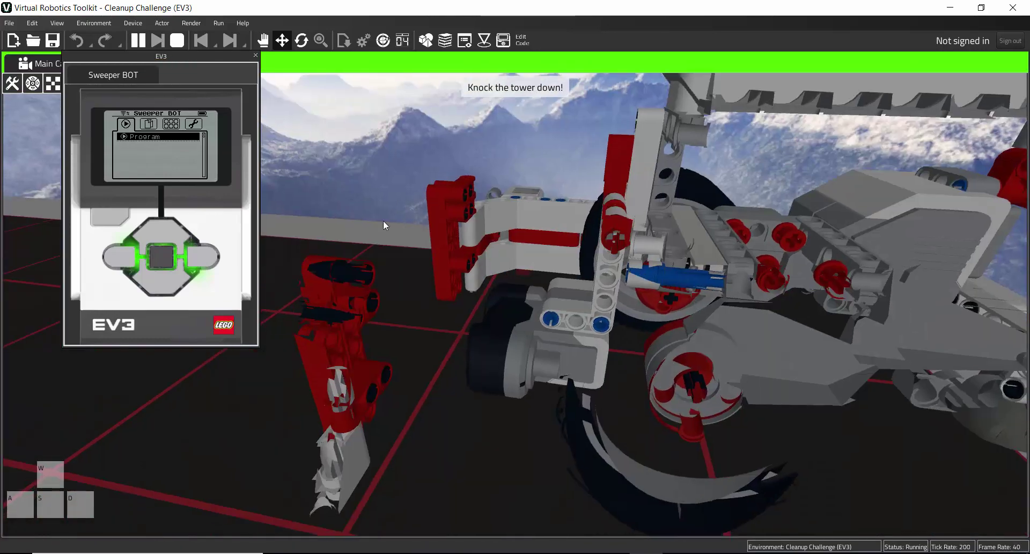
{"action": "scroll", "coordinate": [312, 215], "scroll_direction": "down", "scroll_amount": 5}
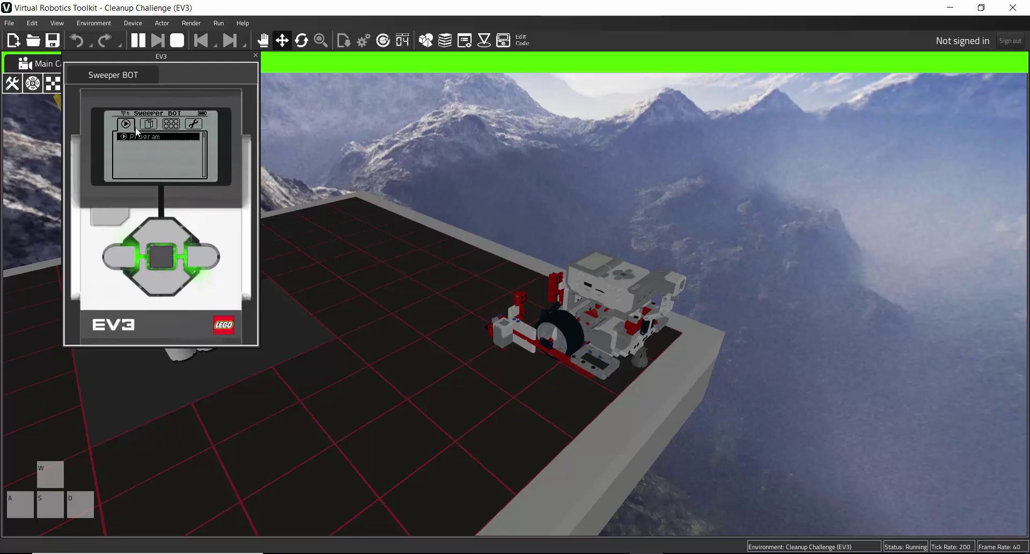
- Open Port View on the virtual EV3 brick and display the port 3 color sensor's reflected light reading
{"action": "left_click", "coordinate": [207, 258]}
{"action": "left_click", "coordinate": [204, 257]}
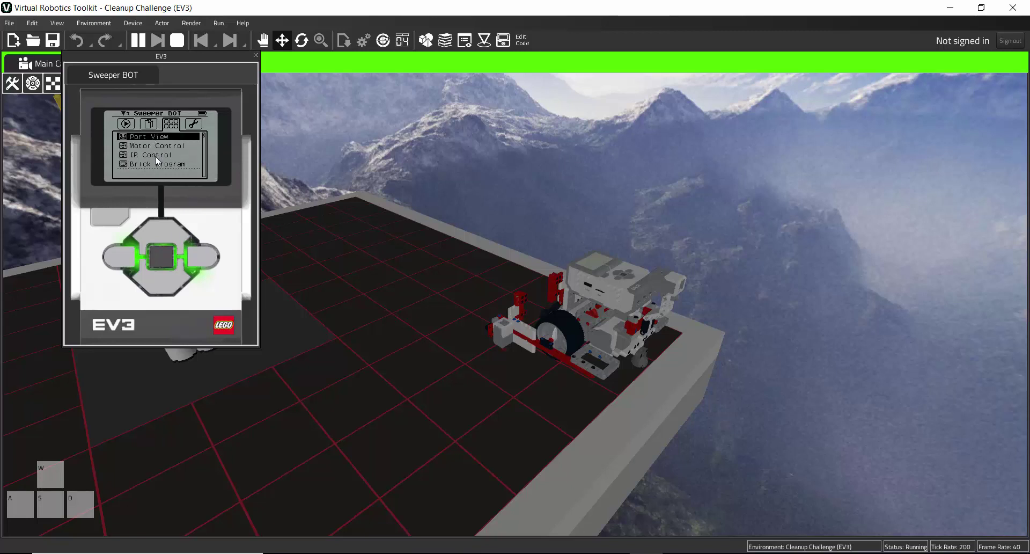
{"action": "left_click", "coordinate": [159, 253]}
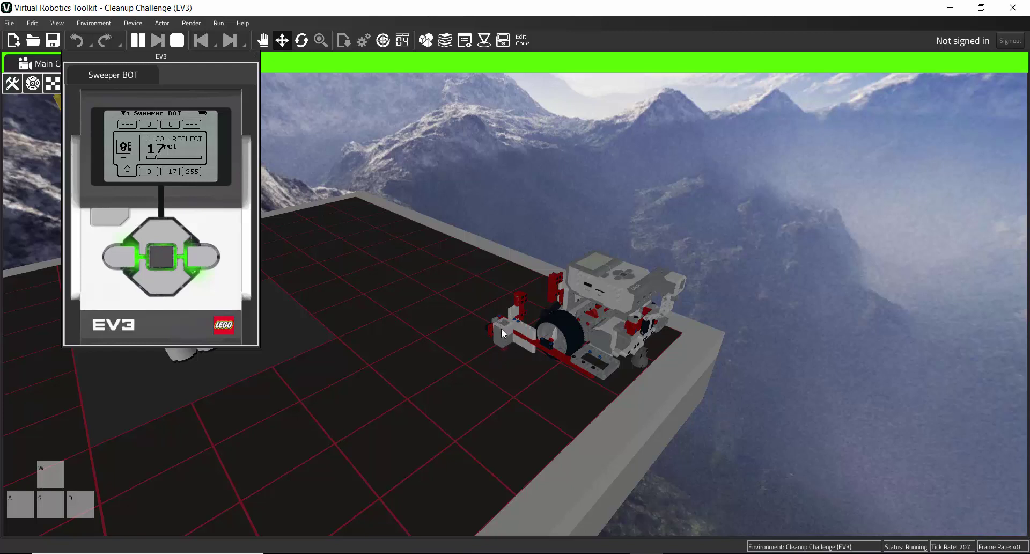
{"action": "left_click", "coordinate": [205, 260]}
{"action": "left_click", "coordinate": [205, 259]}
- Drive the robot forward to the far border and examine the color sensor's reflected light reading there
{"action": "key", "text": "w"}
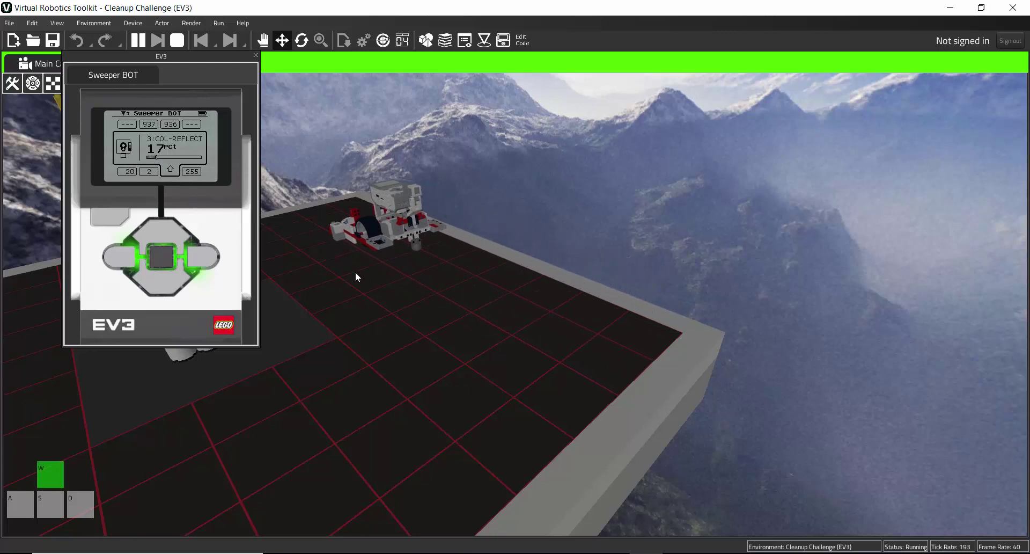
{"action": "key", "text": "w"}
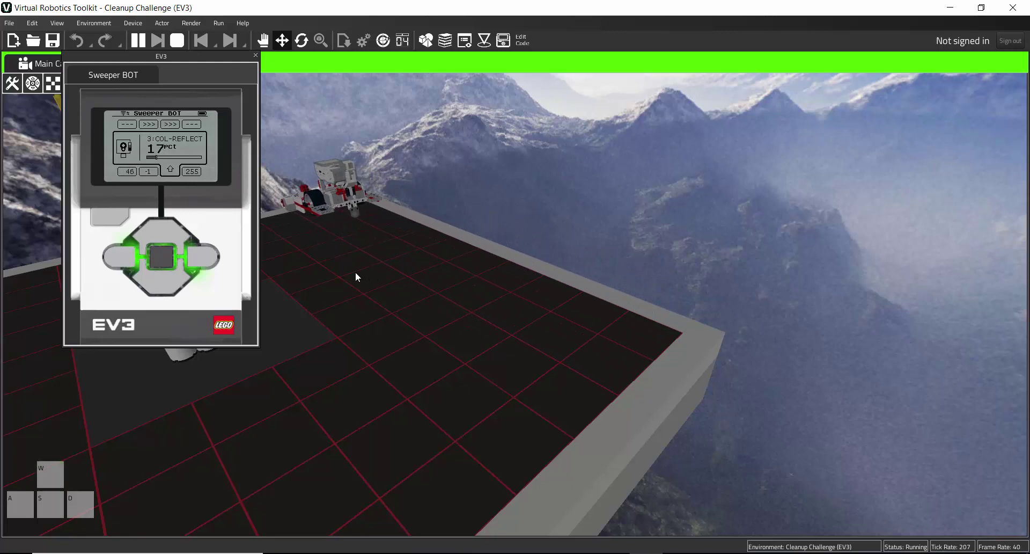
{"action": "key", "text": "w"}
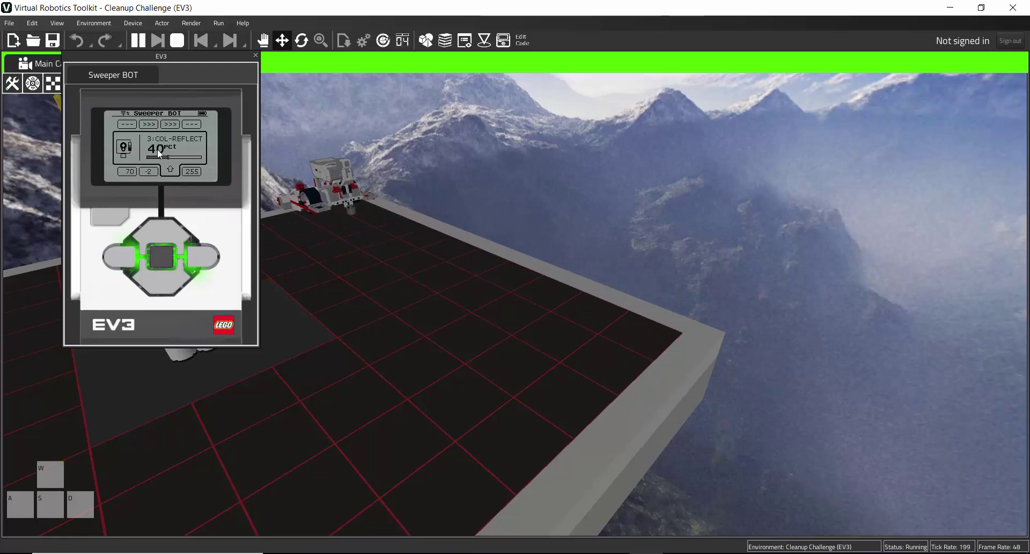
{"action": "right_click_drag", "start_coordinate": [302, 218], "coordinate": [347, 411]}
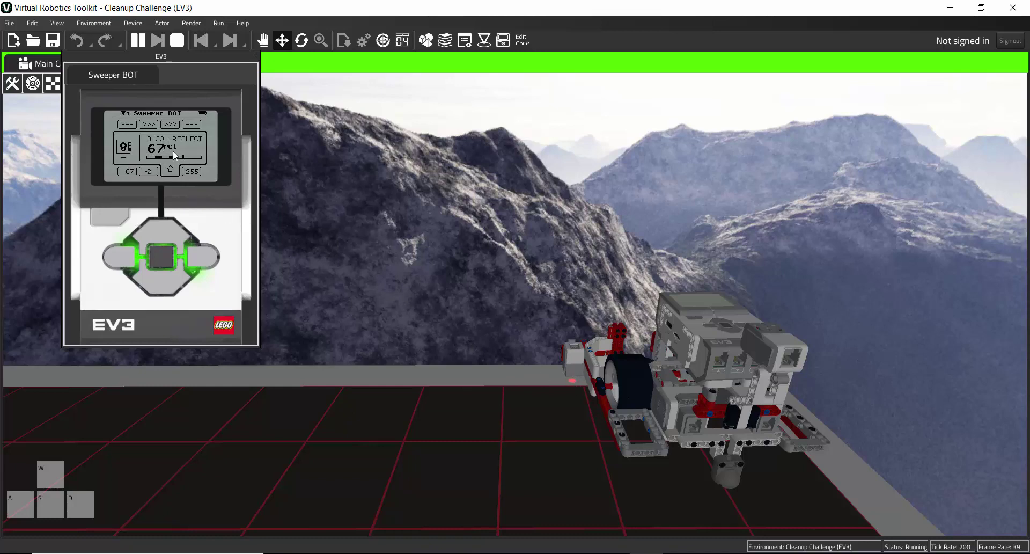
- Back the robot off the border and drive onto it again to compare the reflected light readings
{"action": "key", "text": "s"}
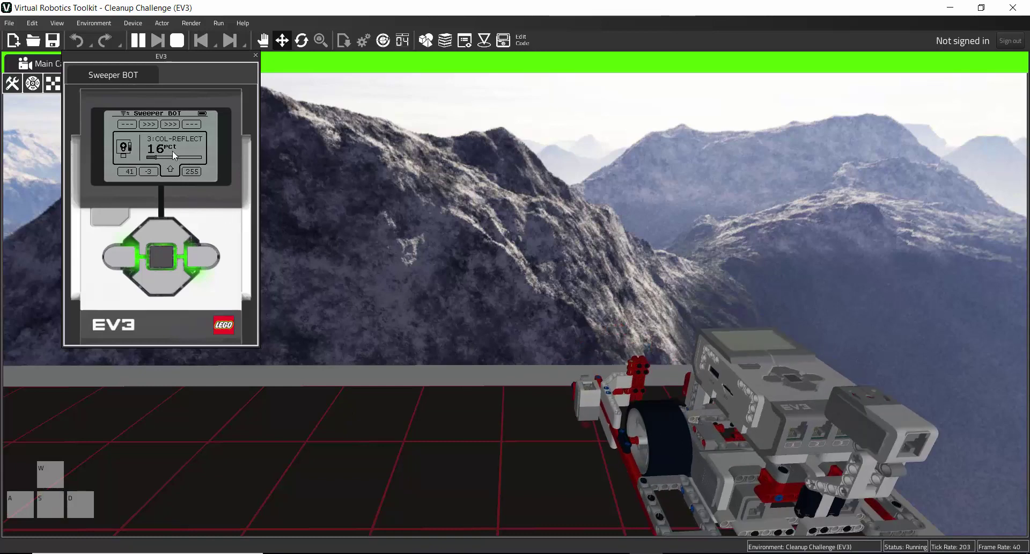
{"action": "key", "text": "w"}
{"action": "key", "text": "w"}
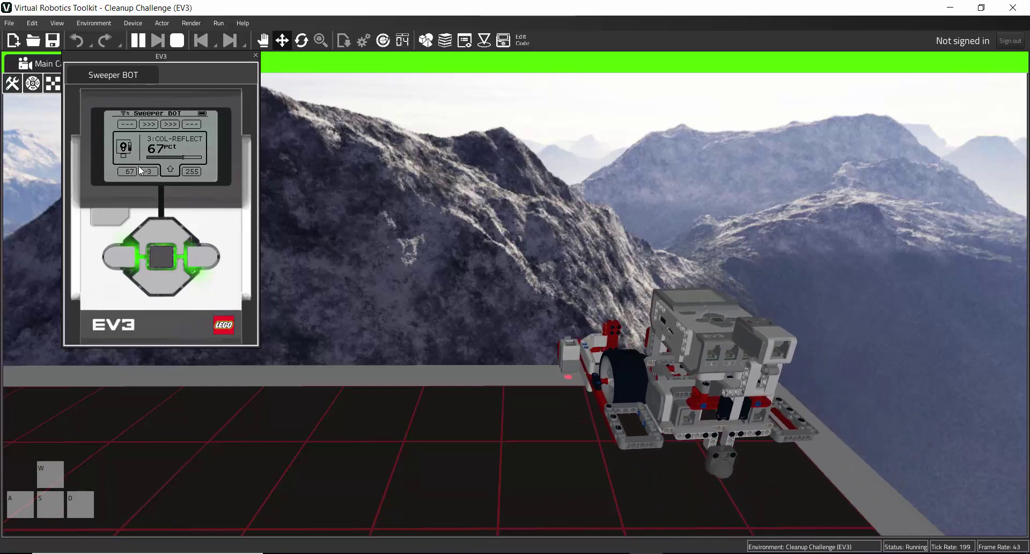
{"action": "scroll", "coordinate": [529, 404], "scroll_direction": "down", "scroll_amount": 4}
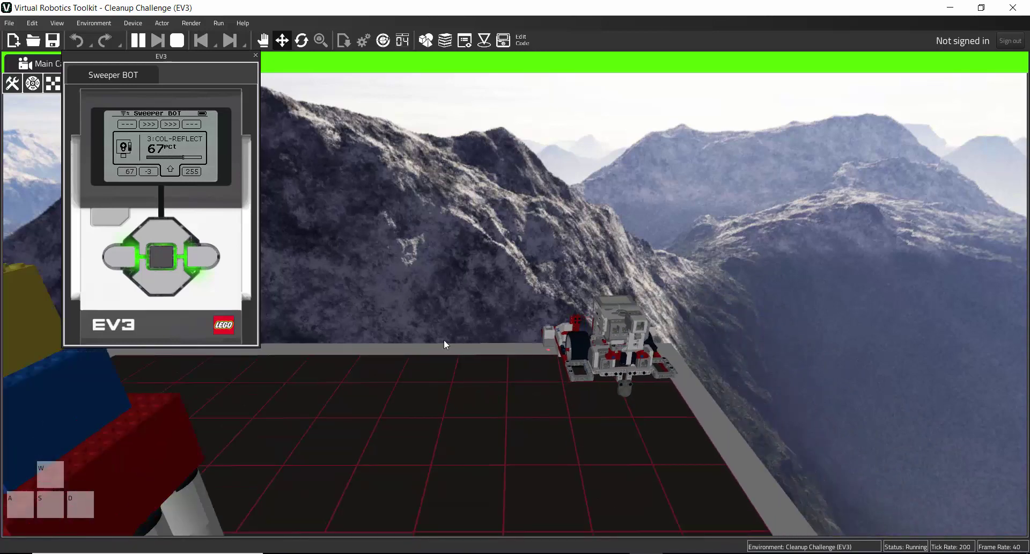
- Switch to LEGO MINDSTORMS Education EV3, review the flow control blocks and select the program's loop, then return to Virtual Robotics Toolkit
{"action": "key", "text": "alt+Tab"}
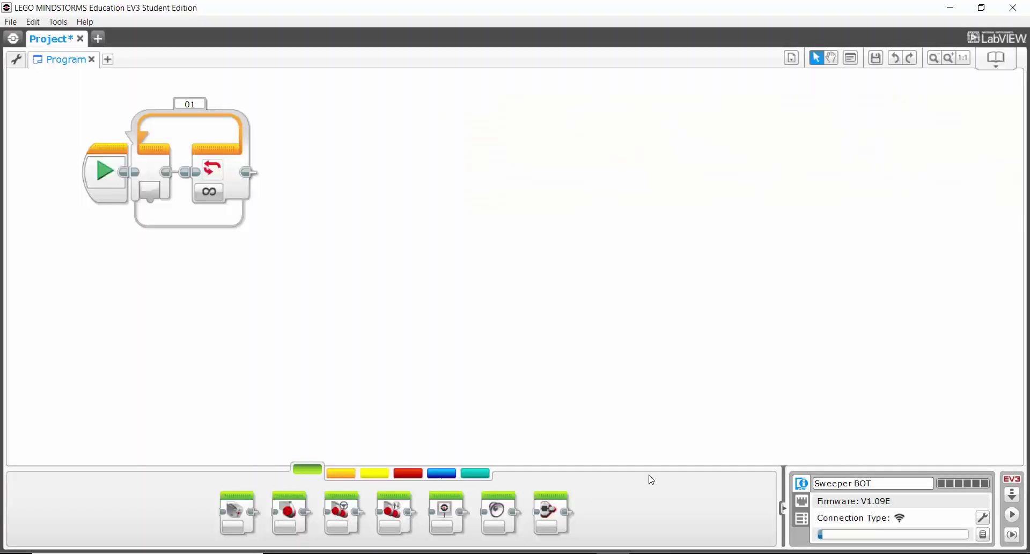
{"action": "left_click", "coordinate": [342, 472]}
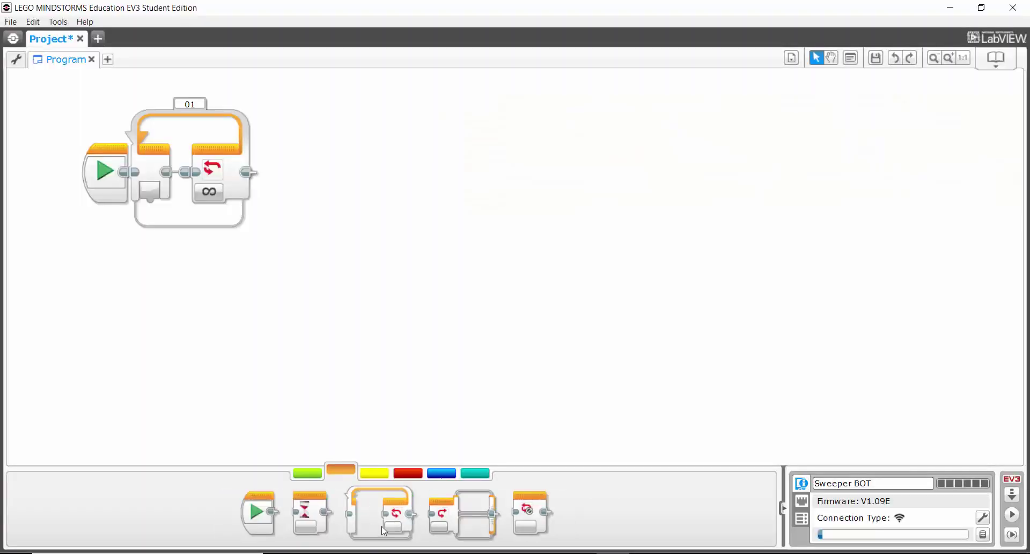
{"action": "left_click", "coordinate": [161, 154]}
{"action": "left_click", "coordinate": [160, 155]}
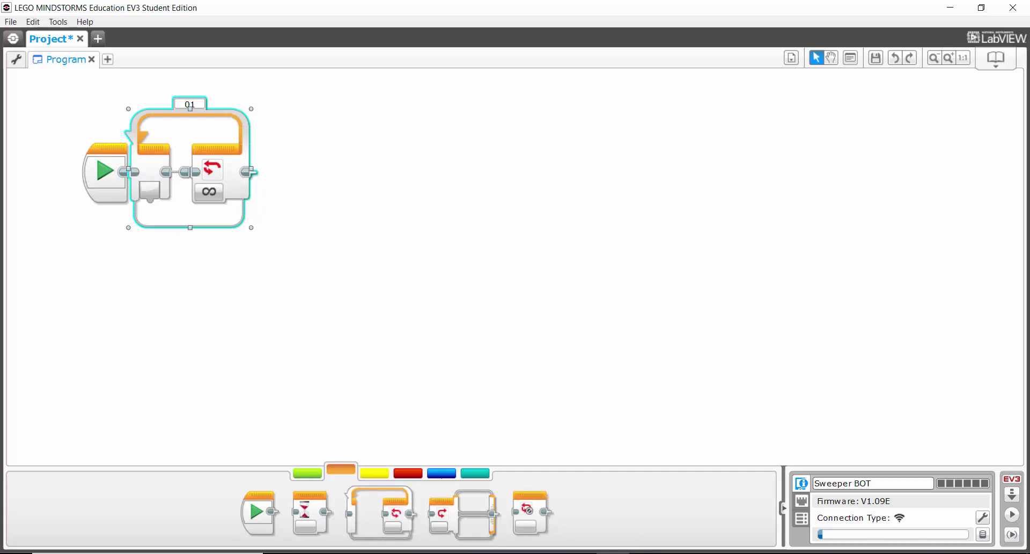
{"action": "left_click", "coordinate": [646, 553]}
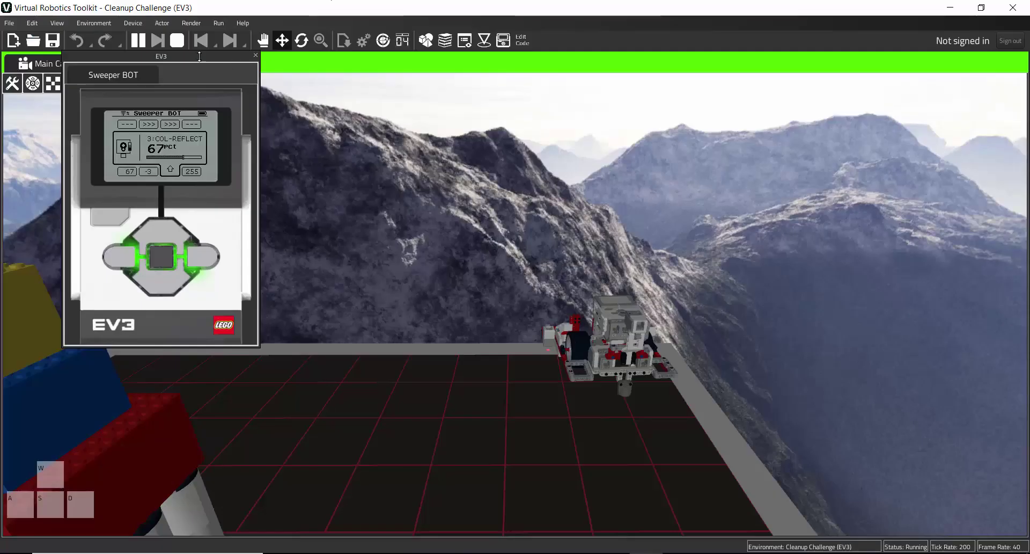
- Reset the simulation, inspect the mat around the tower and start the simulation again
{"action": "left_click", "coordinate": [178, 42]}
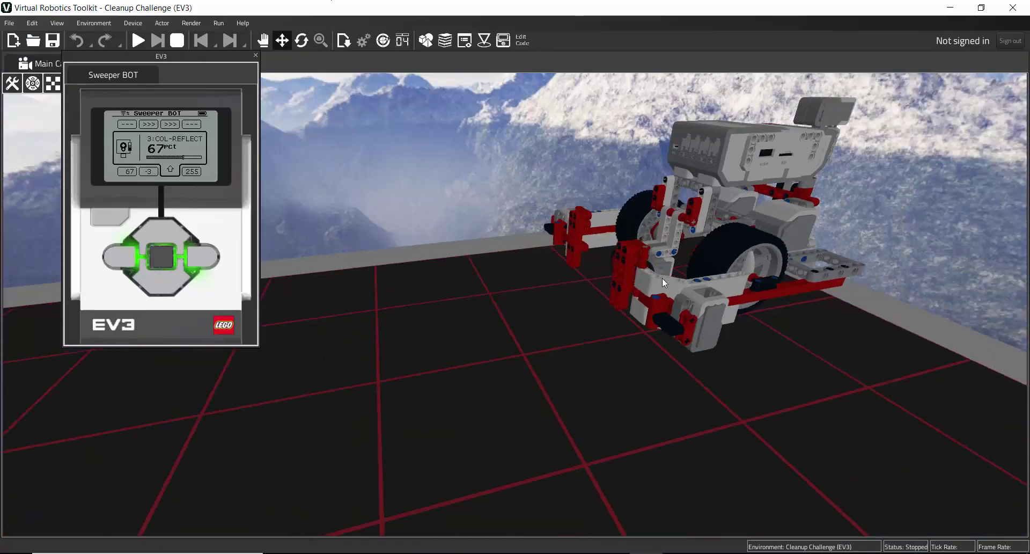
{"action": "scroll", "coordinate": [662, 278], "scroll_direction": "down", "scroll_amount": 3}
{"action": "right_click_drag", "start_coordinate": [657, 286], "coordinate": [457, 360]}
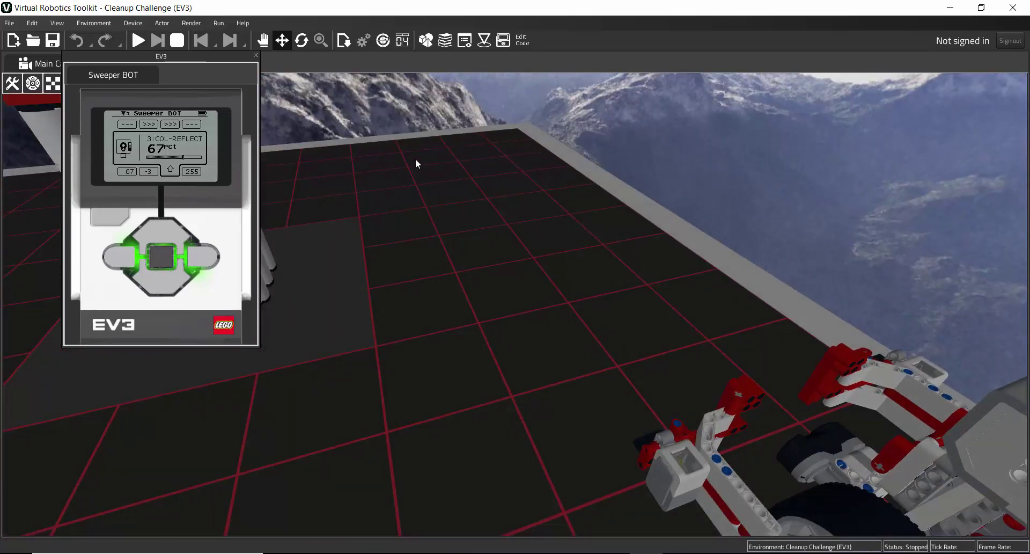
{"action": "right_click_drag", "start_coordinate": [289, 158], "coordinate": [433, 207]}
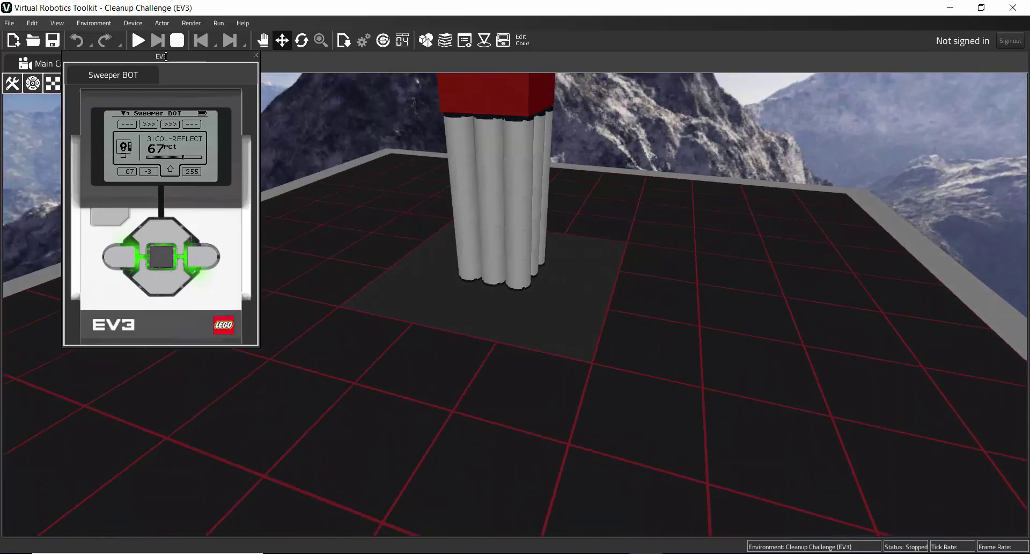
{"action": "left_click", "coordinate": [138, 40]}
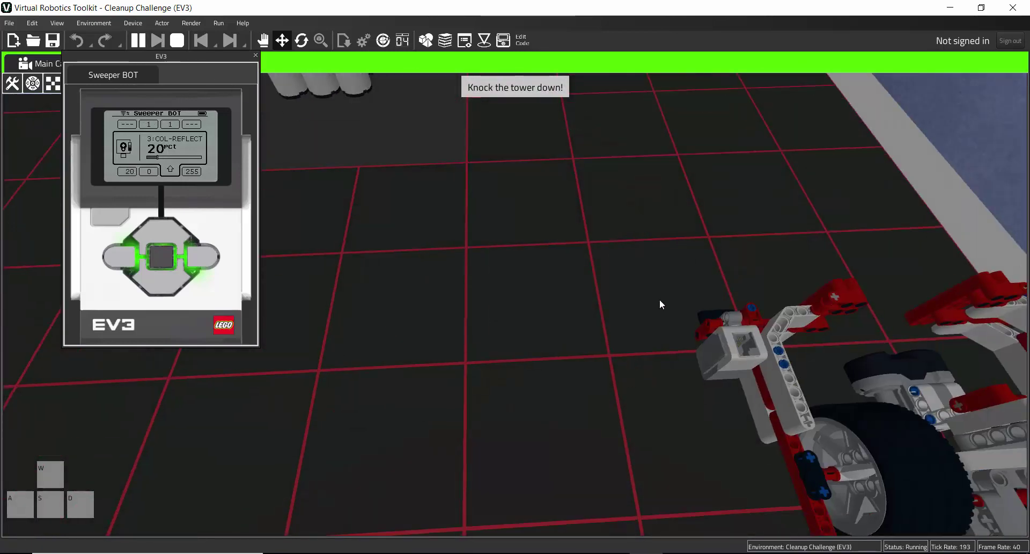
- Drive the robot straight ahead past the tower until it reaches the white border at the far end
{"action": "scroll", "coordinate": [659, 299], "scroll_direction": "down", "scroll_amount": 10}
{"action": "scroll", "coordinate": [651, 293], "scroll_direction": "up", "scroll_amount": 2}
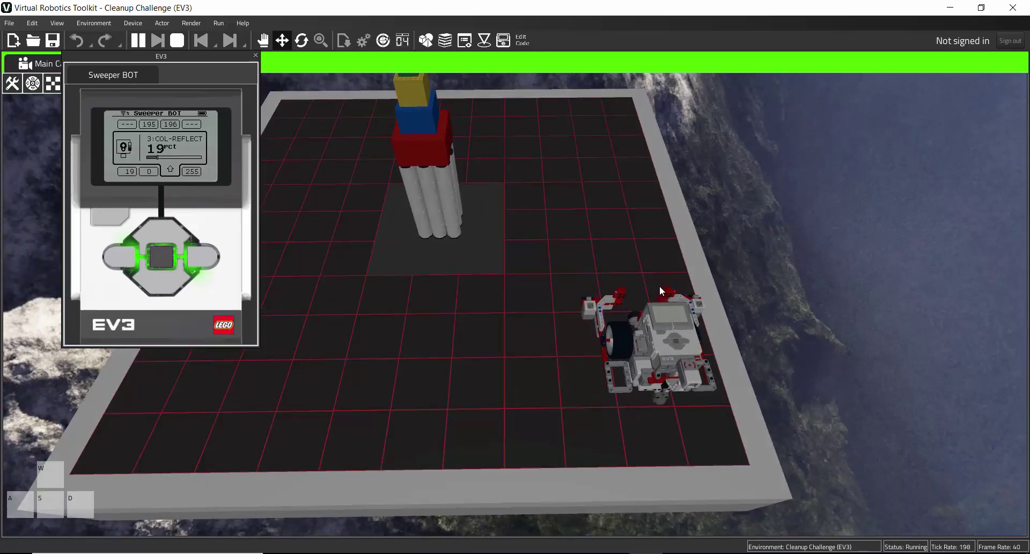
{"action": "key", "text": "w"}
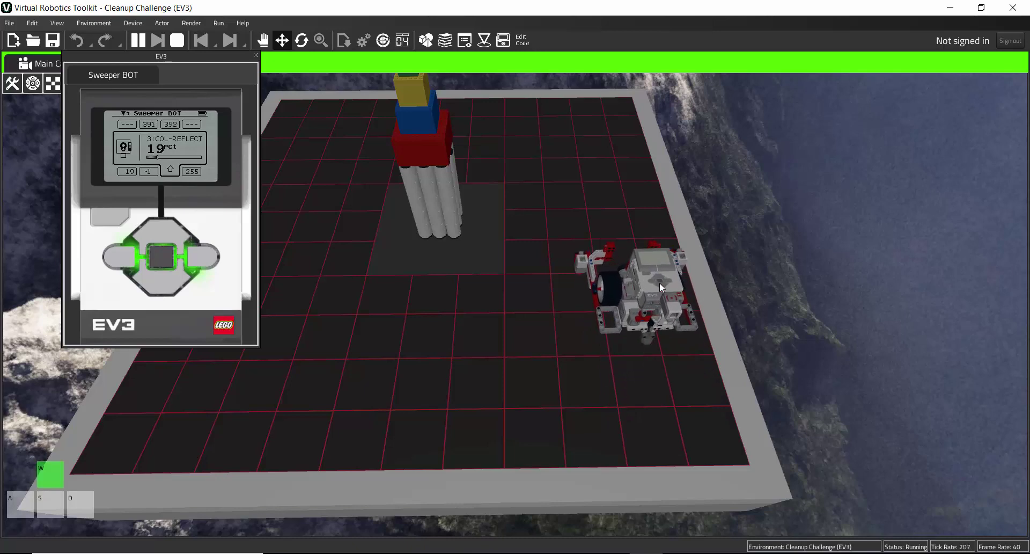
{"action": "key", "text": "w"}
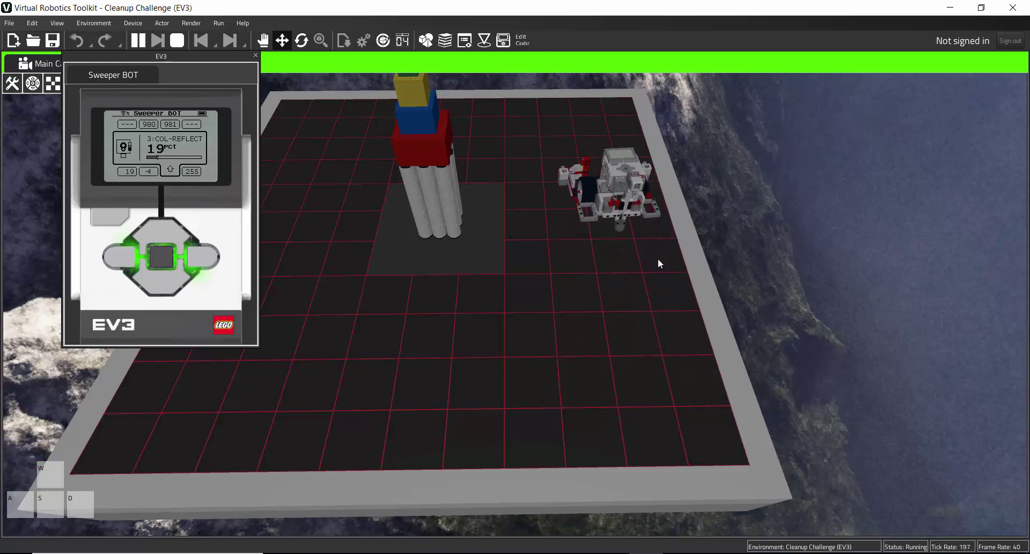
{"action": "key", "text": "w"}
{"action": "key", "text": "w"}
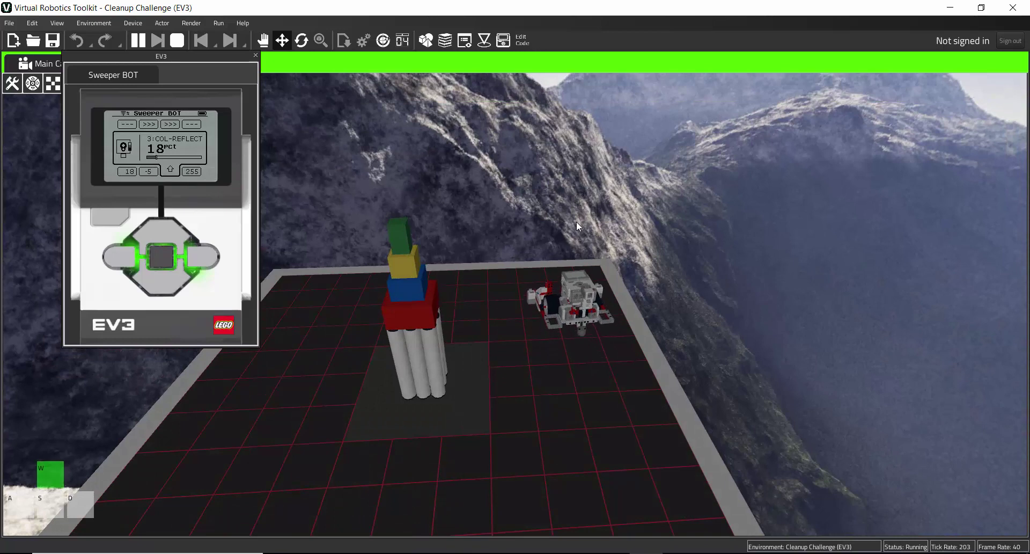
{"action": "key", "text": "w"}
{"action": "key", "text": "w"}
{"action": "key", "text": "w"}
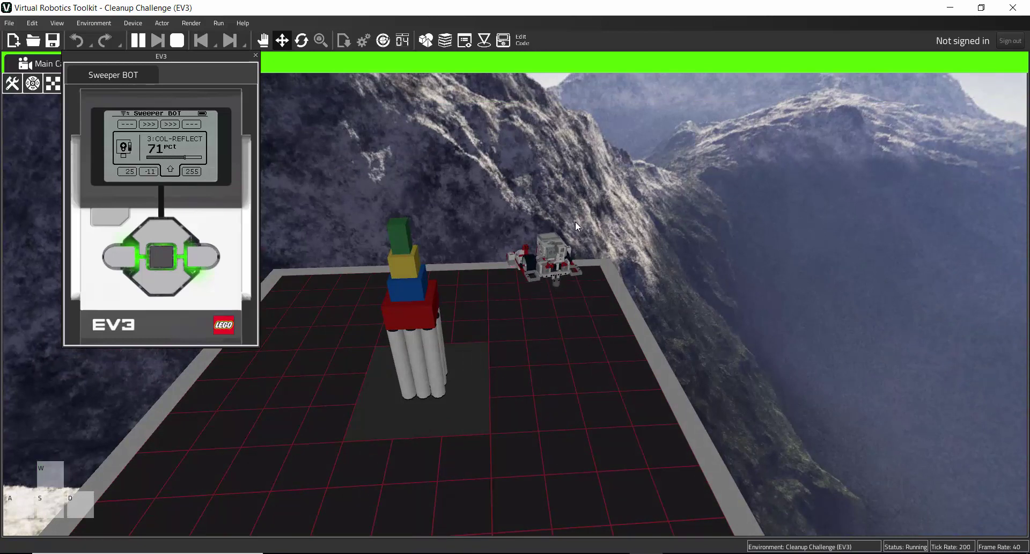
- Back the robot away from the far border and turn it left, parallel to that edge
{"action": "key", "text": "s"}
{"action": "key", "text": "a"}
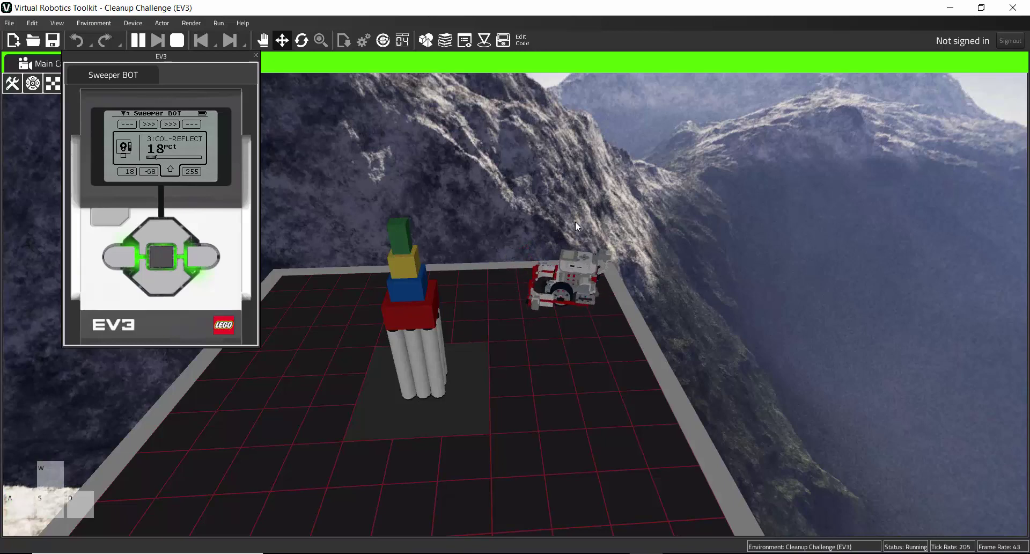
{"action": "key", "text": "a"}
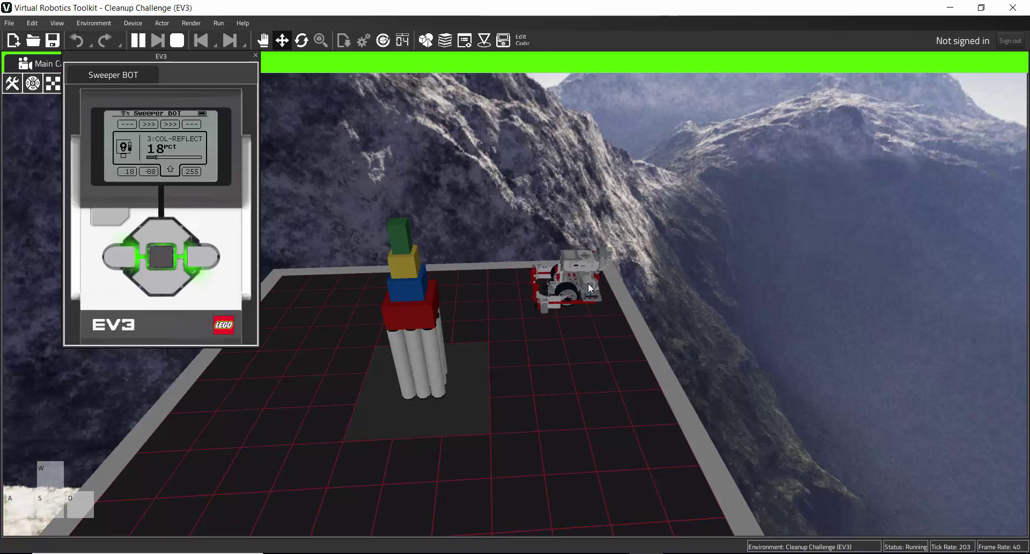
- Drive the robot along the far edge behind the tower to the opposite side border, correcting its heading left
{"action": "key", "text": "w"}
{"action": "key", "text": "w"}
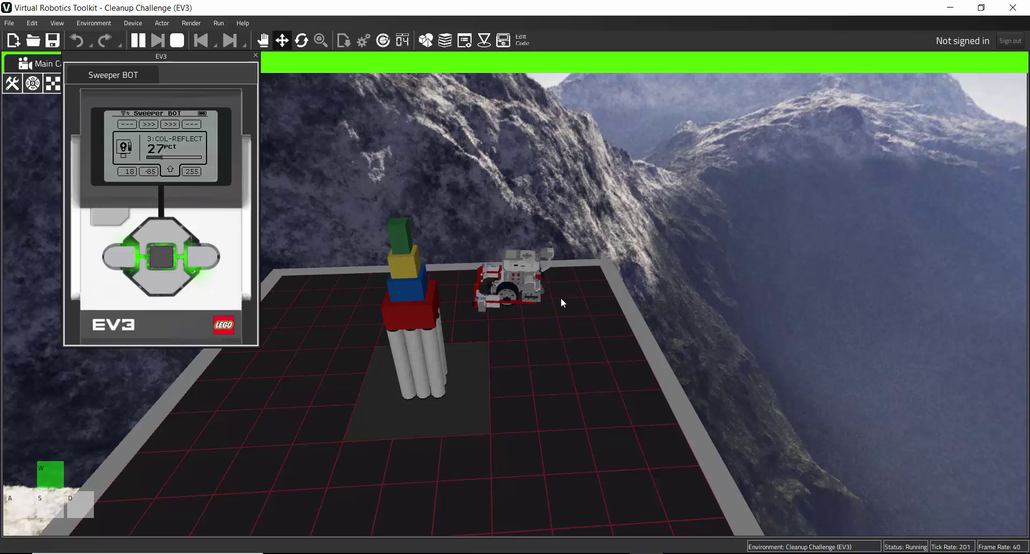
{"action": "right_click_drag", "start_coordinate": [562, 297], "coordinate": [529, 291]}
{"action": "key", "text": "w"}
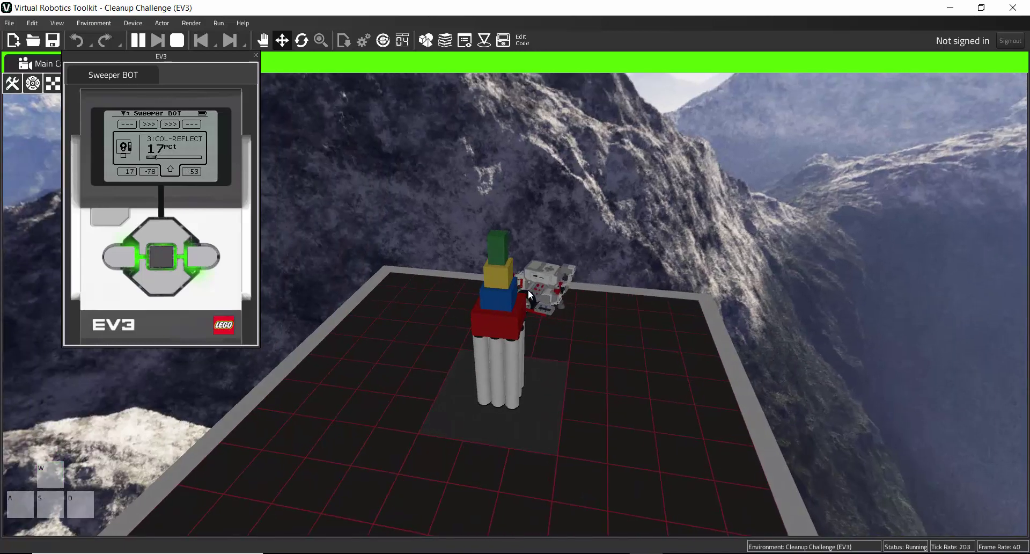
{"action": "key", "text": "w"}
{"action": "key", "text": "a"}
{"action": "key", "text": "w"}
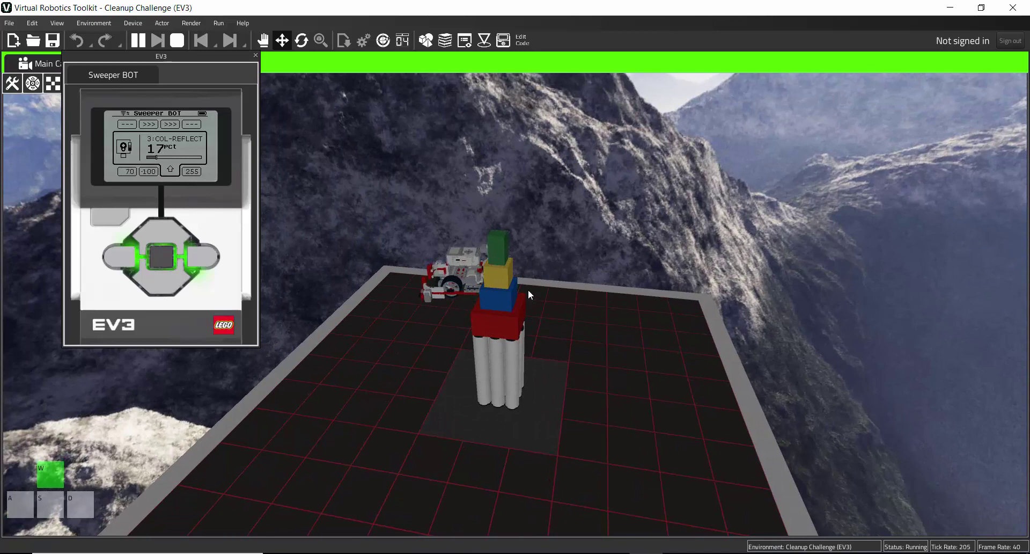
{"action": "key", "text": "w"}
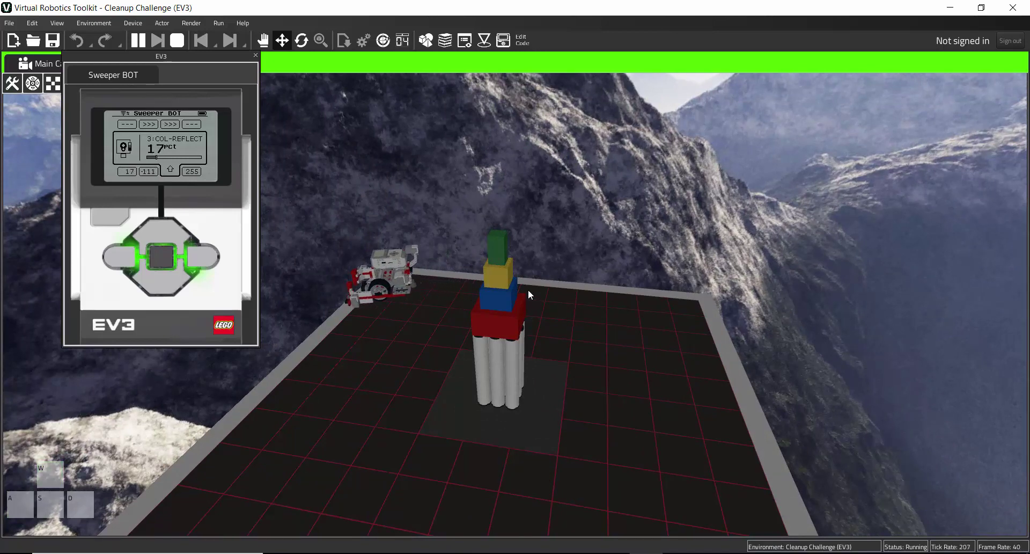
- Back the robot off the side border and turn it left to face back along the mat
{"action": "key", "text": "s"}
{"action": "key", "text": "a"}
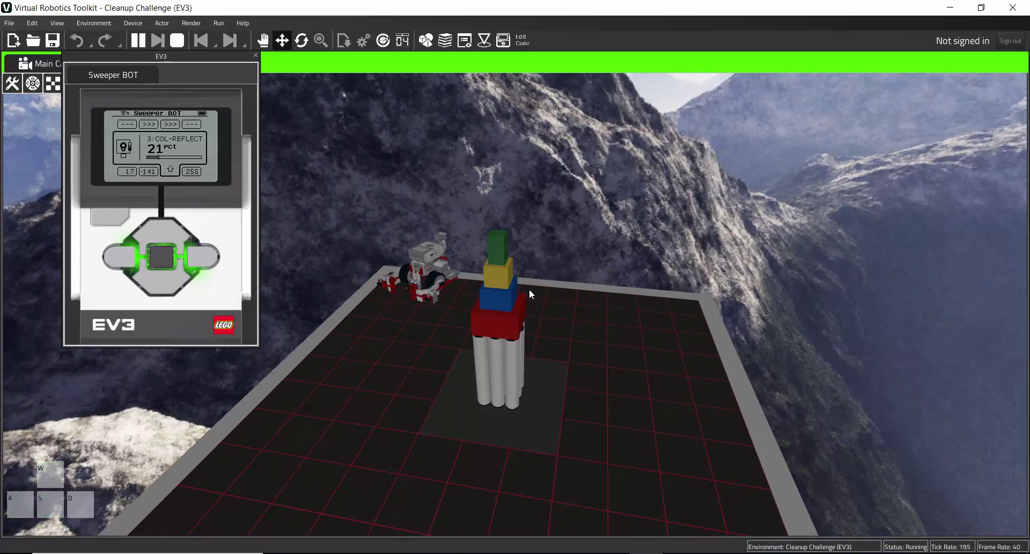
{"action": "key", "text": "w"}
{"action": "left_click_drag", "start_coordinate": [536, 305], "coordinate": [504, 369]}
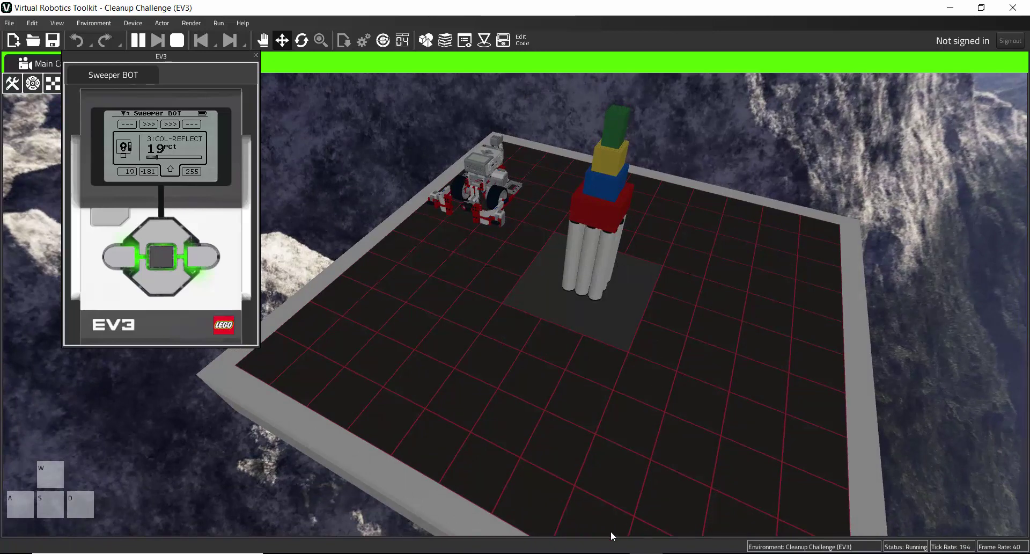
- In LEGO MINDSTORMS EV3, place a Switch block inside the loop and set it to Color Sensor, Compare, Reflected Light Intensity
{"action": "key", "text": "alt+Tab"}
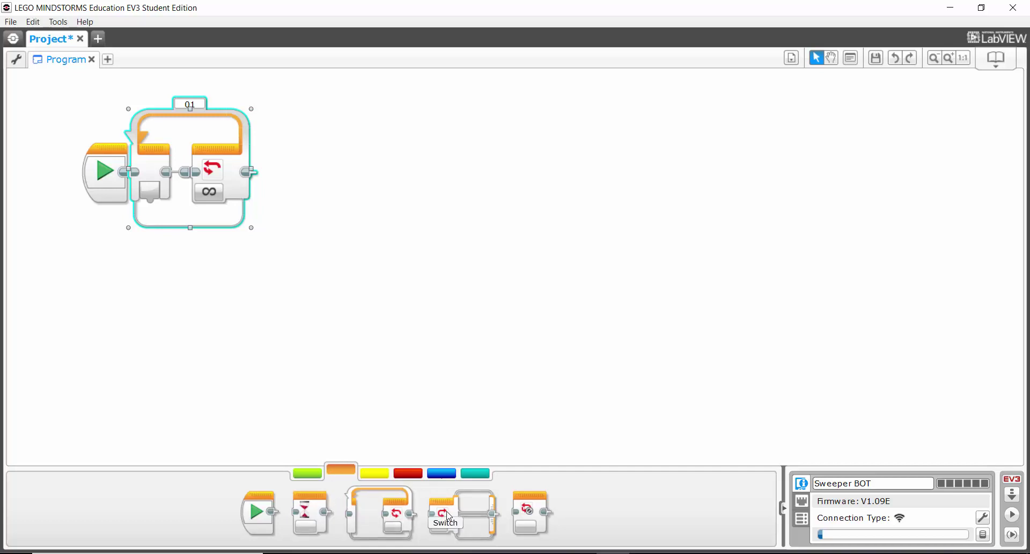
{"action": "left_click_drag", "start_coordinate": [444, 516], "coordinate": [214, 190]}
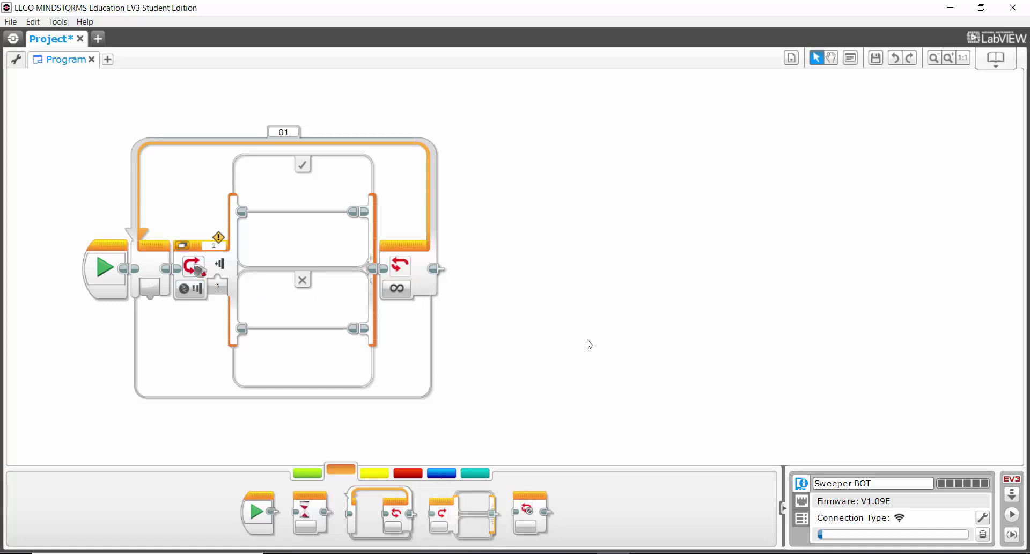
{"action": "left_click", "coordinate": [192, 286]}
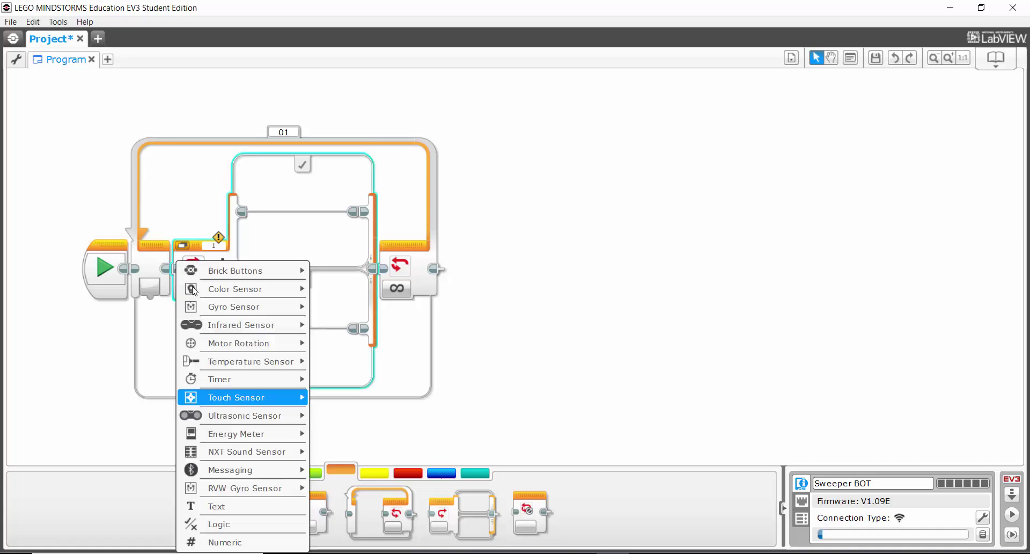
{"action": "mouse_move", "coordinate": [222, 297]}
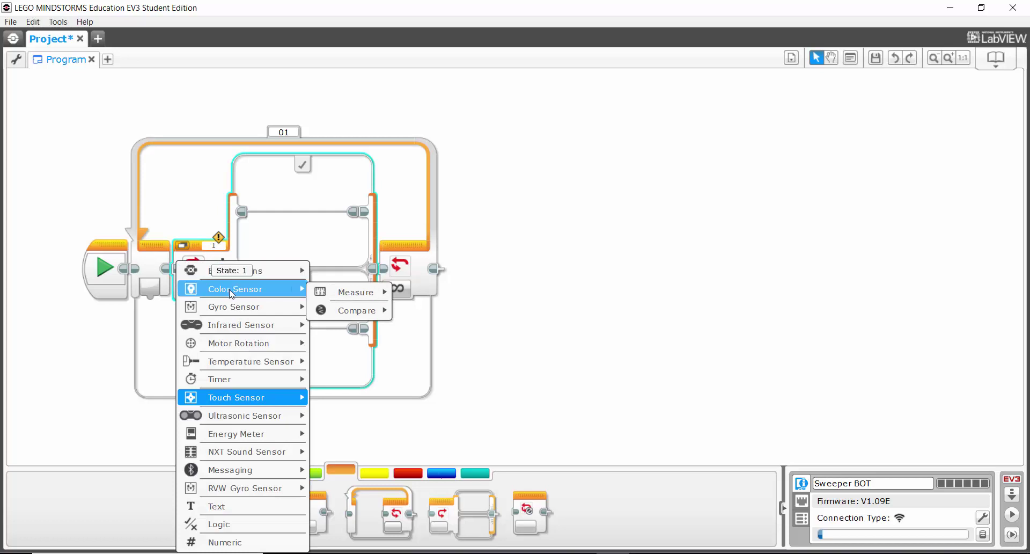
{"action": "mouse_move", "coordinate": [366, 302]}
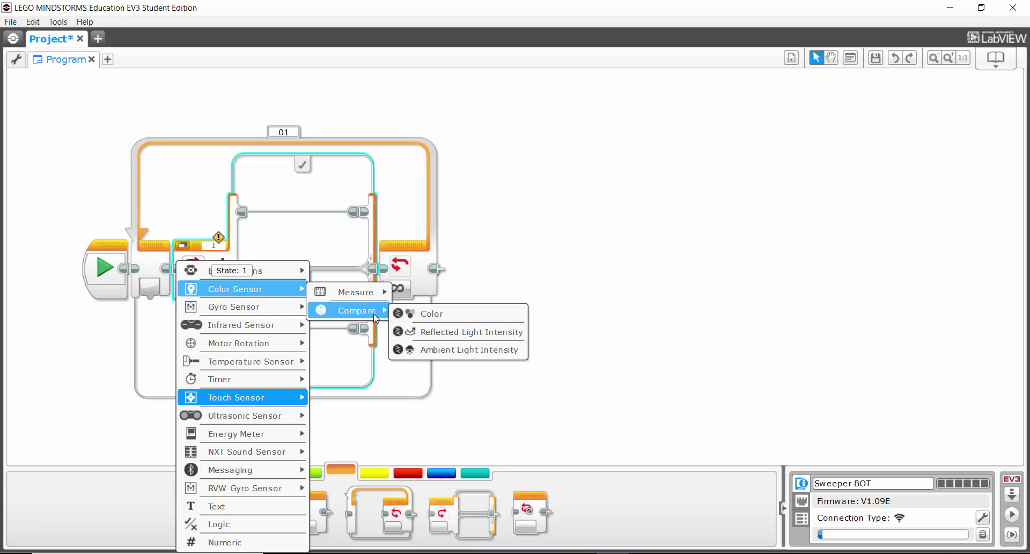
{"action": "left_click", "coordinate": [440, 339]}
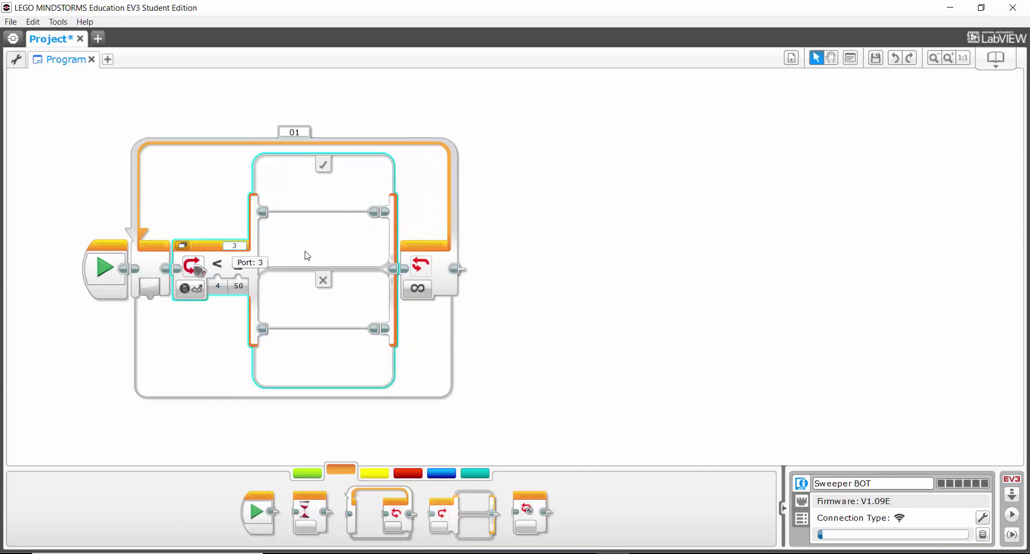
{"action": "left_click", "coordinate": [616, 260]}
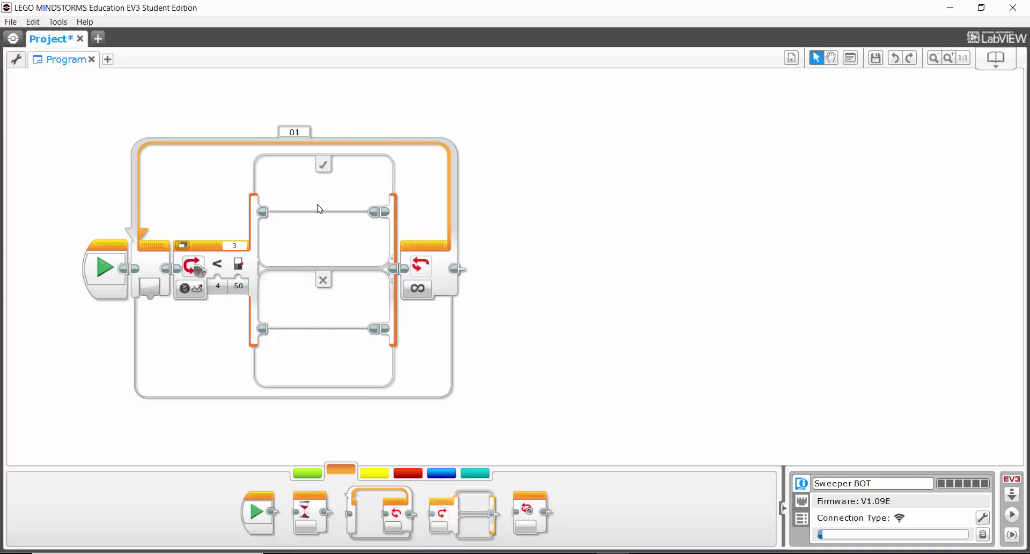
- Switch from the program editor back to the Virtual Robotics Toolkit simulation
{"action": "left_click", "coordinate": [647, 553]}
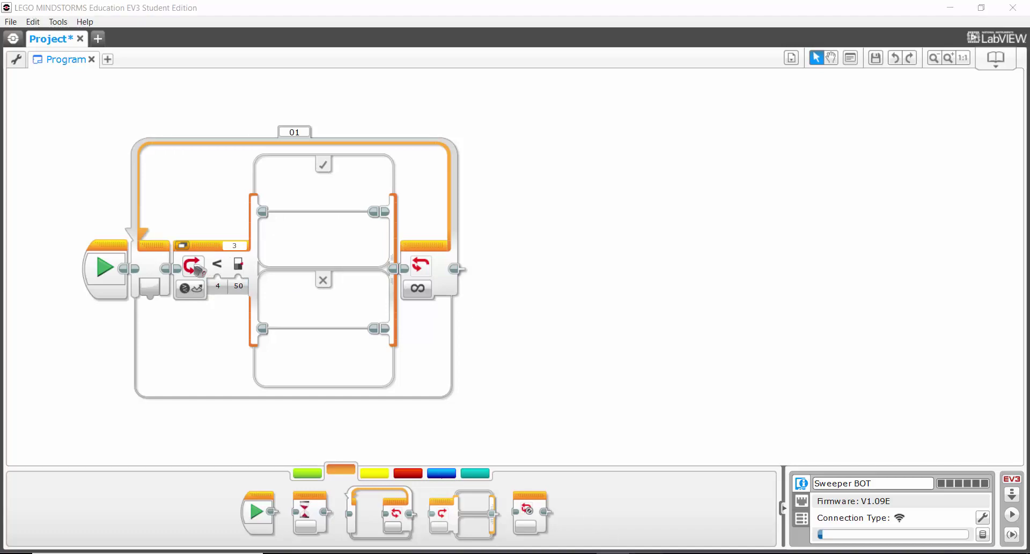